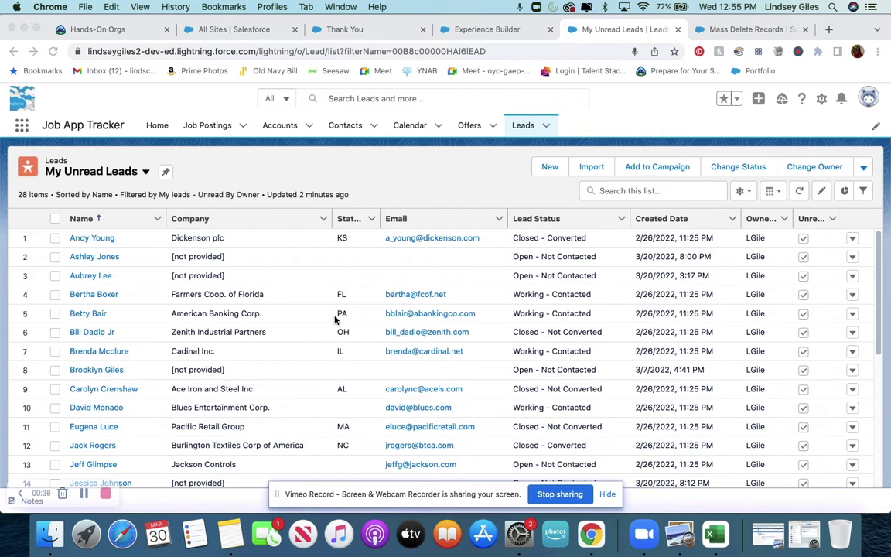
Switch to the Mass Delete Records setup page and open the mass delete form for leads.
left_click(752, 31)
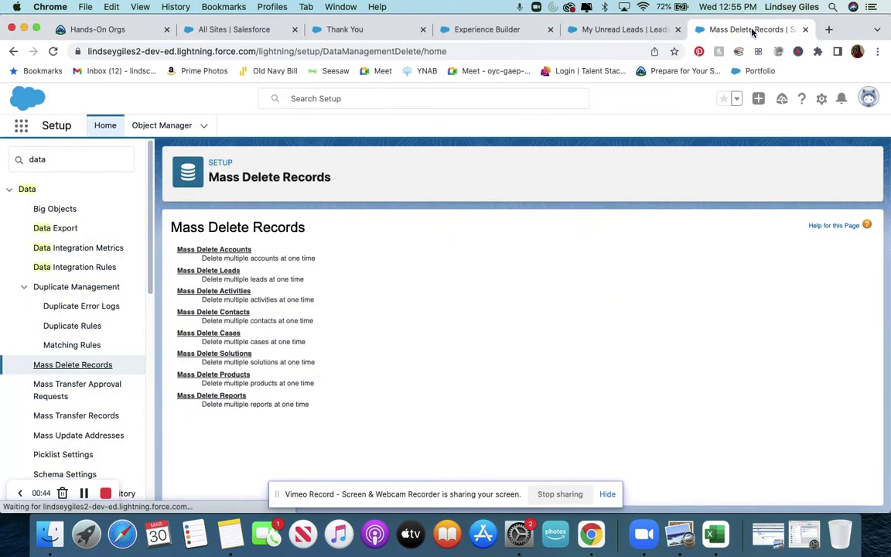
left_click(54, 162)
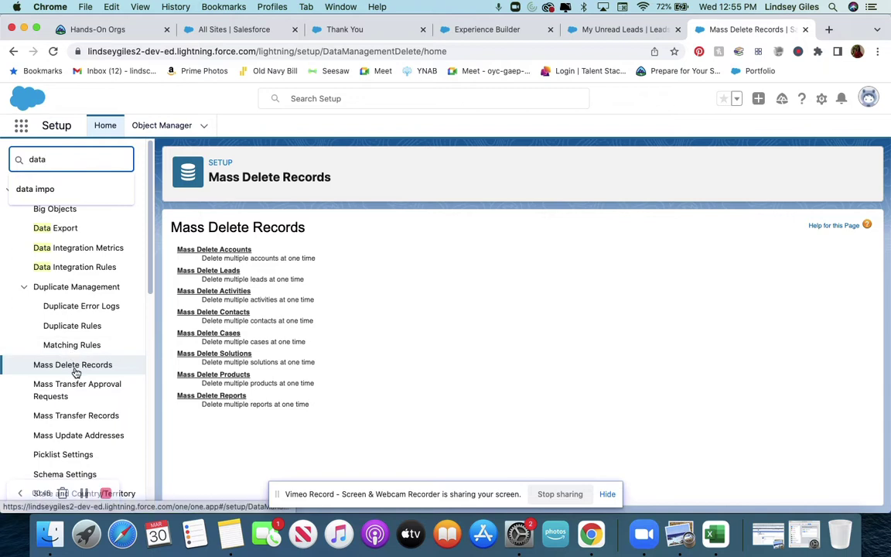
left_click(189, 275)
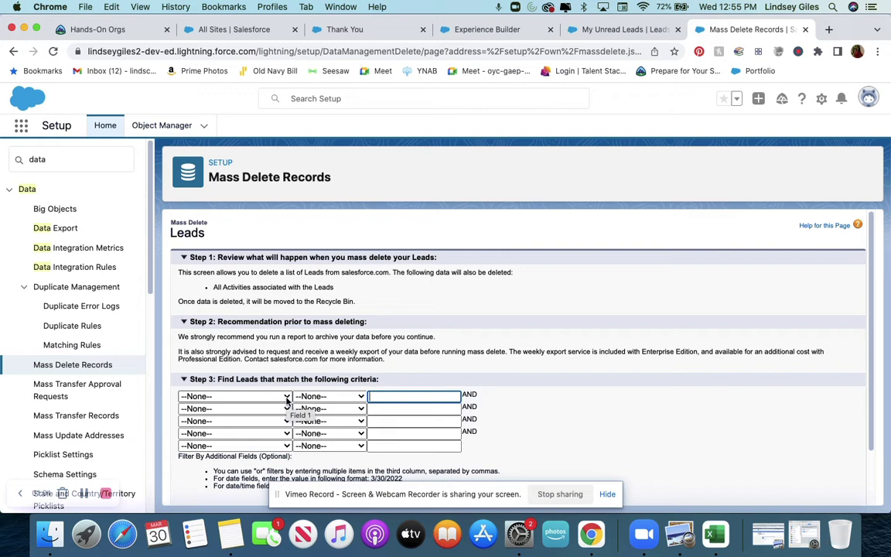
Check the Created Date values in the My Unread Leads list and return to the mass delete form.
left_click(599, 31)
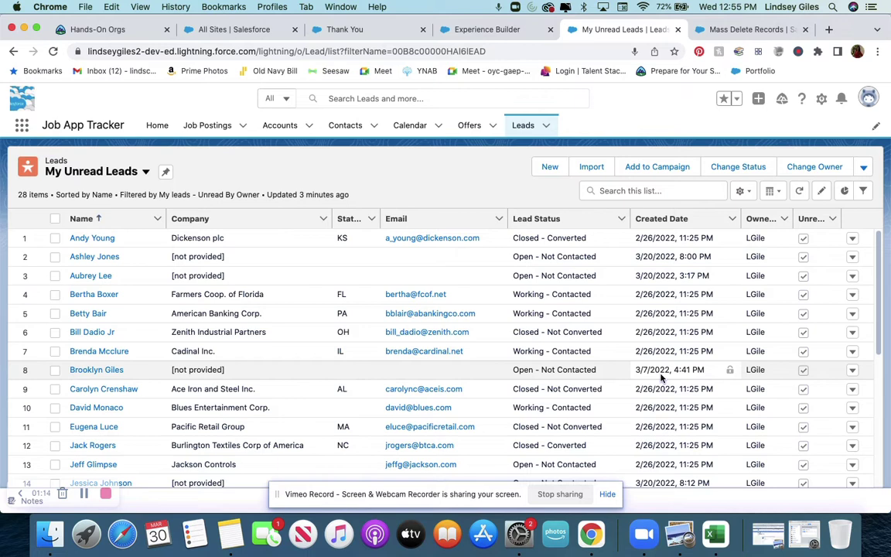
scroll(661, 377, "down", 2)
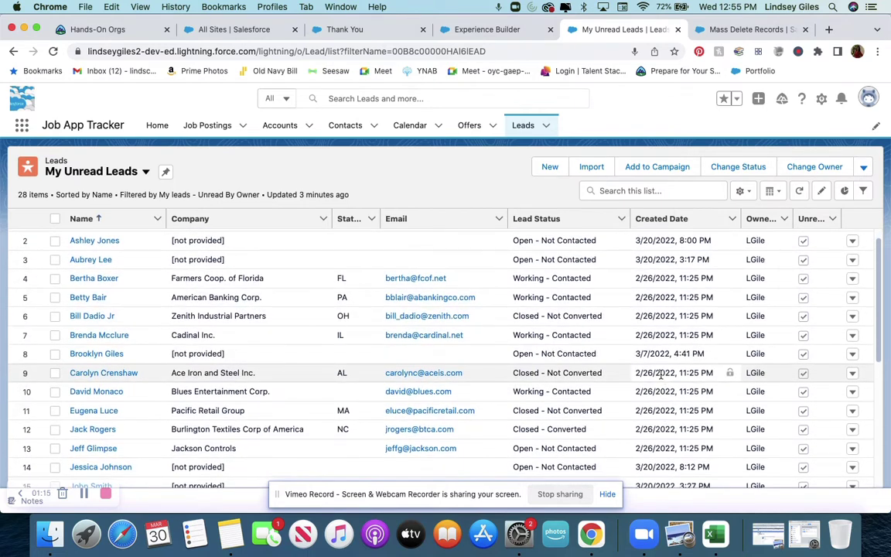
scroll(661, 377, "down", 2)
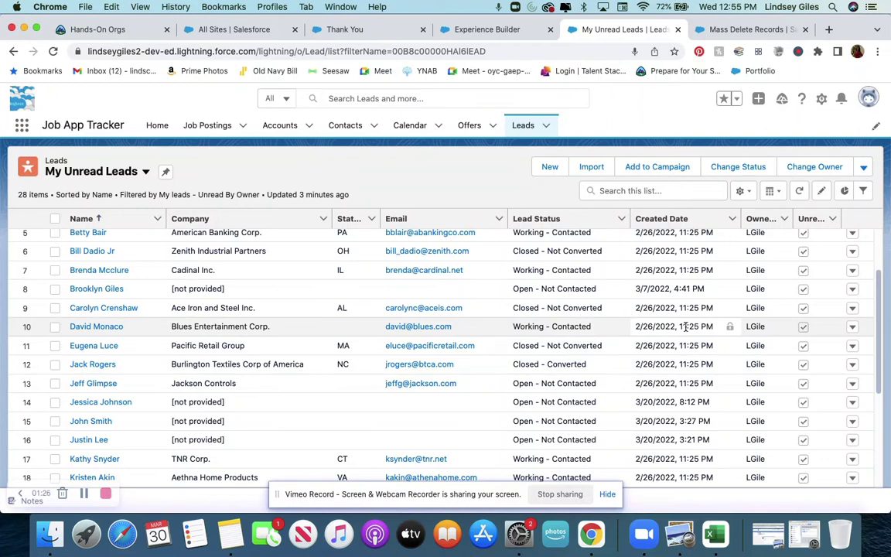
left_click(745, 31)
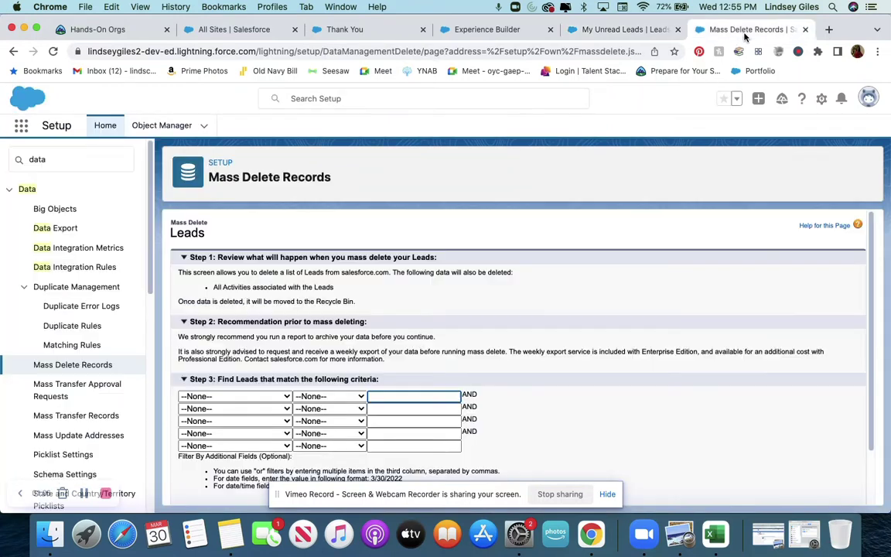
Set the first search criterion's field to Created Date and its operator to equals.
left_click(286, 397)
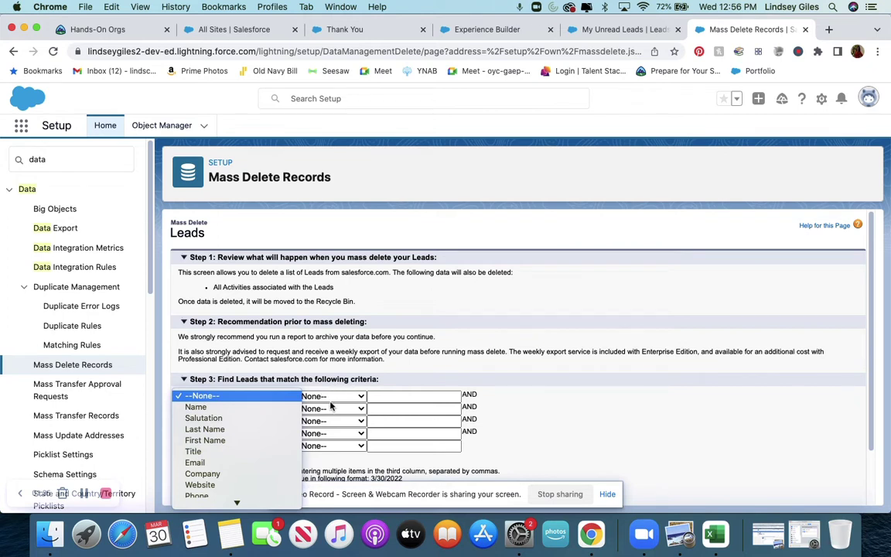
left_click(340, 386)
left_click(361, 397)
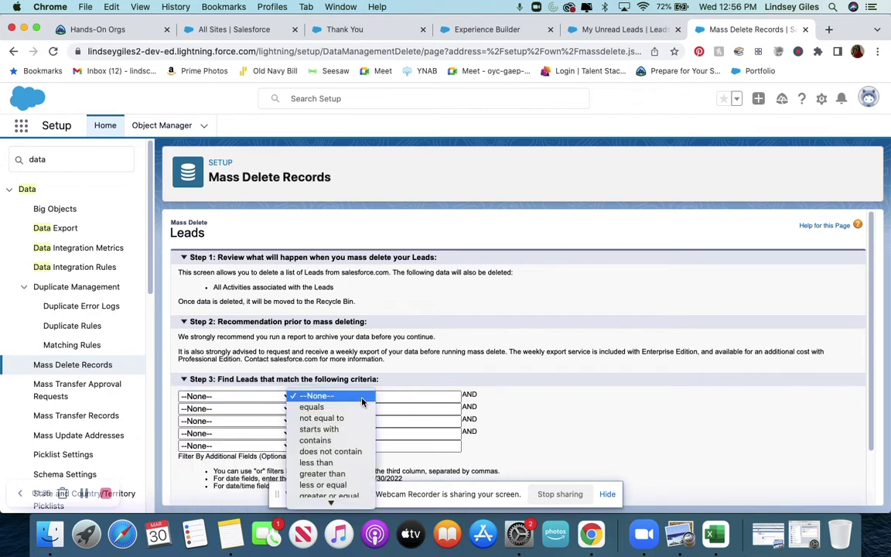
left_click(284, 398)
left_click(280, 402)
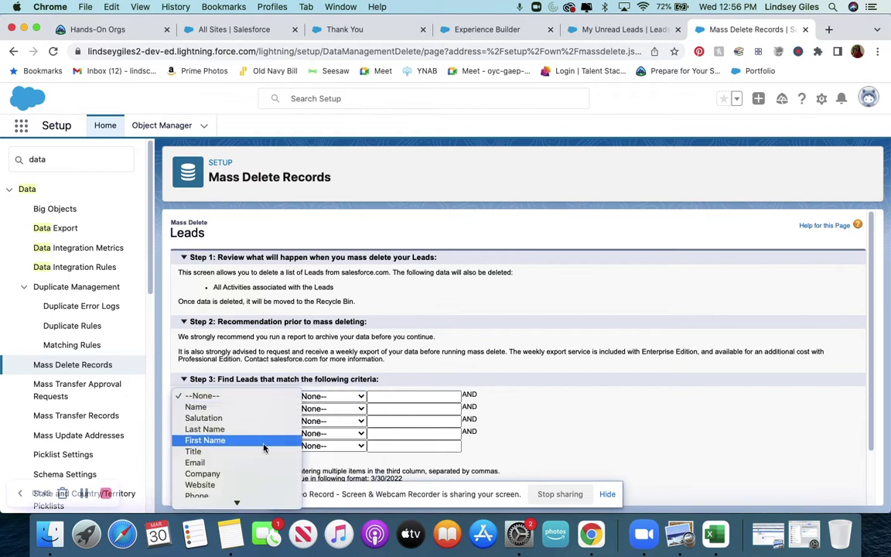
scroll(259, 473, "down", 4)
scroll(258, 475, "down", 3)
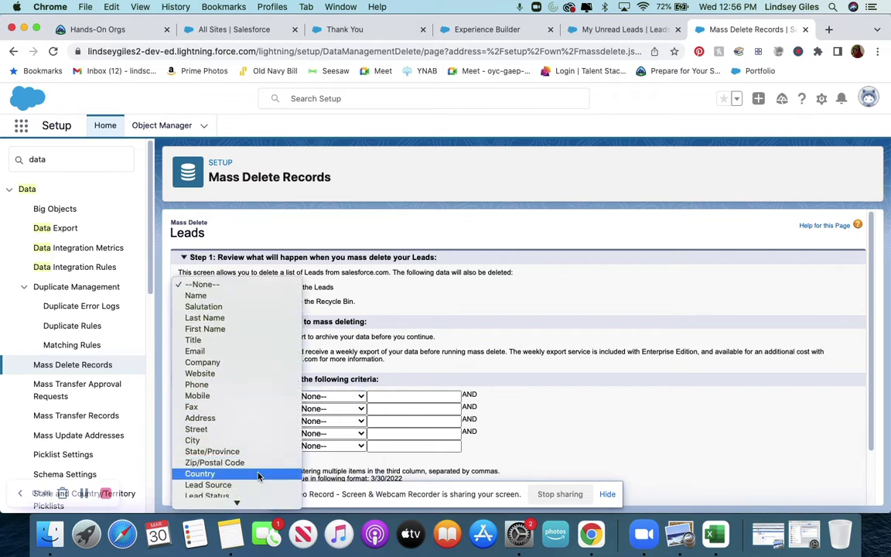
scroll(258, 475, "down", 4)
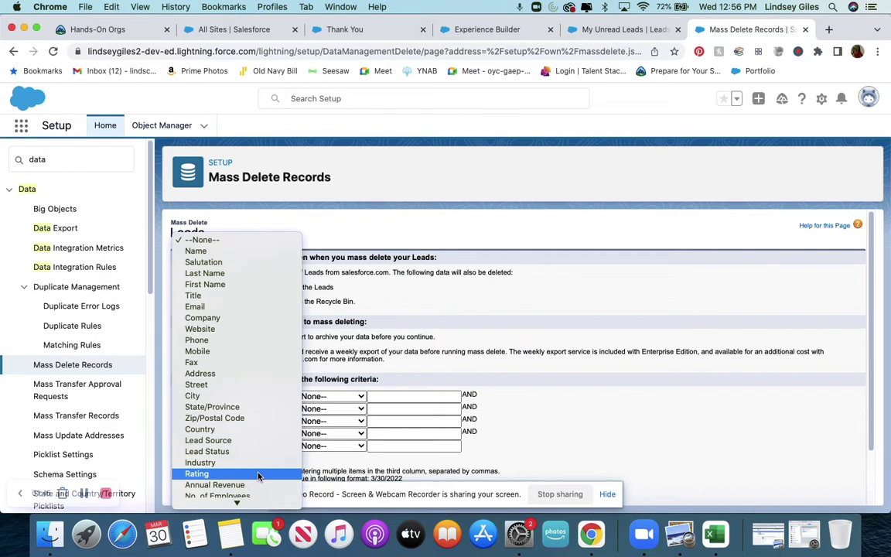
scroll(258, 475, "down", 2)
scroll(259, 475, "down", 1)
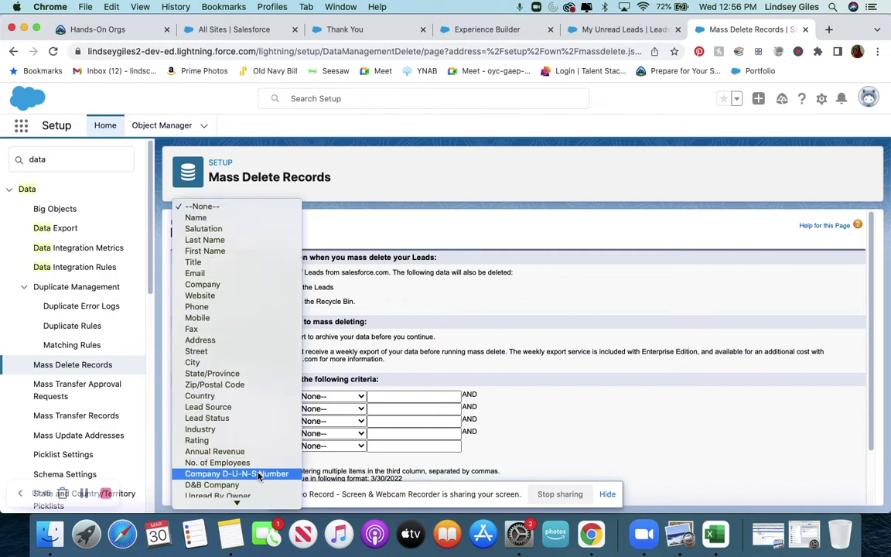
scroll(258, 475, "down", 6)
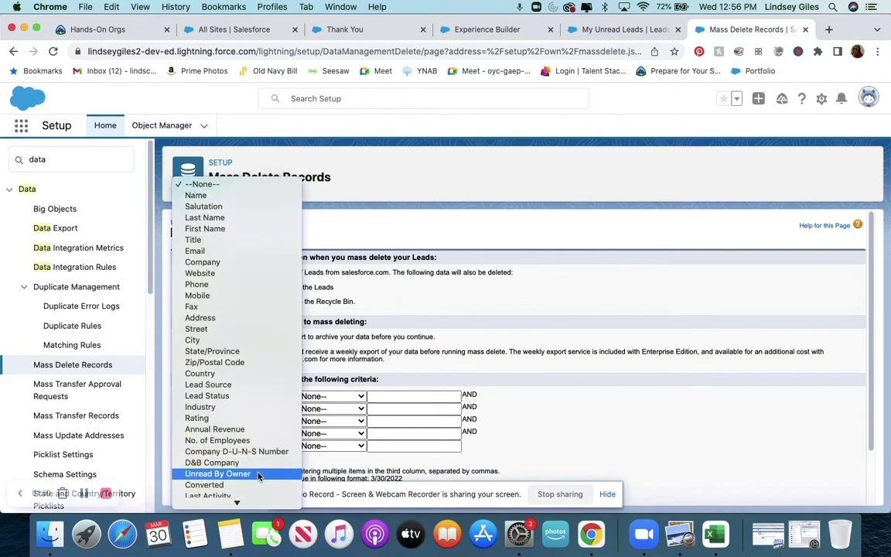
left_click(259, 474)
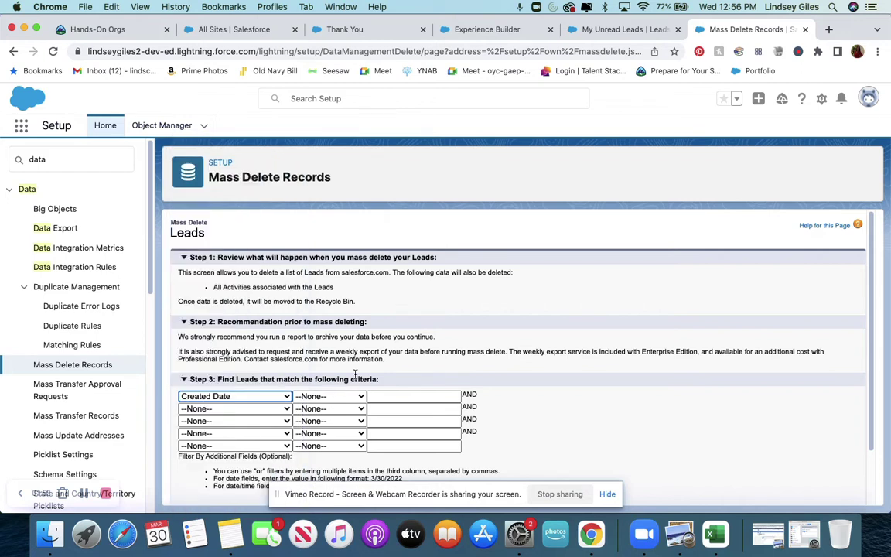
left_click(328, 396)
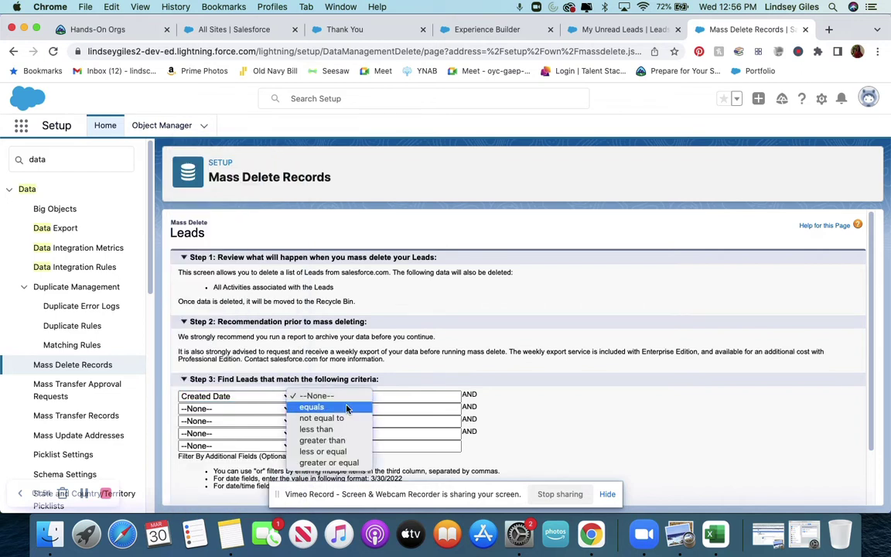
left_click(346, 409)
Set the first criterion's value to 2/26/2022, 11:25 PM and search for the matching leads.
left_click(391, 396)
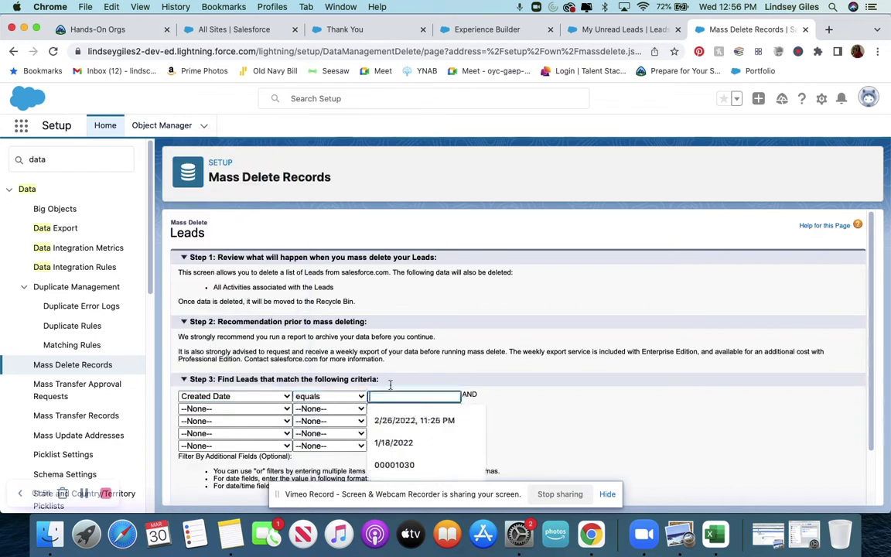
left_click(622, 31)
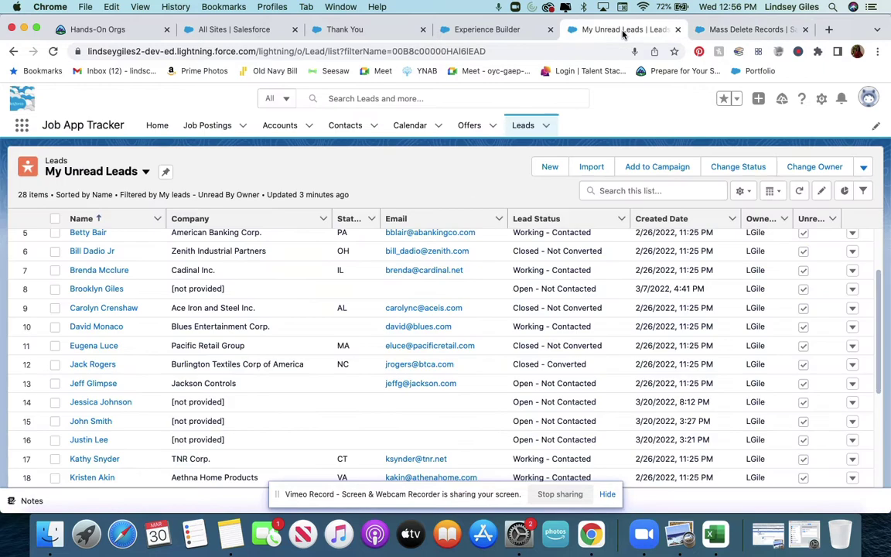
left_click(749, 31)
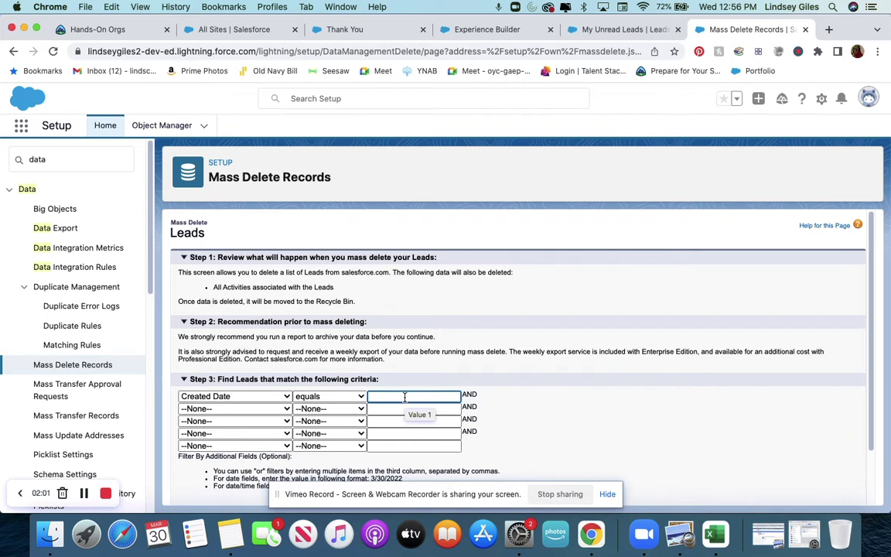
left_click(404, 396)
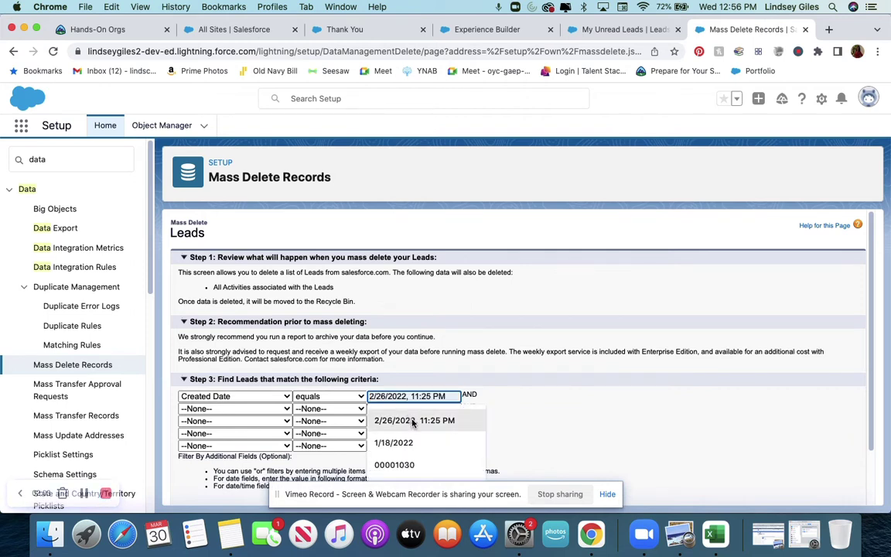
left_click(414, 420)
scroll(545, 410, "down", 3)
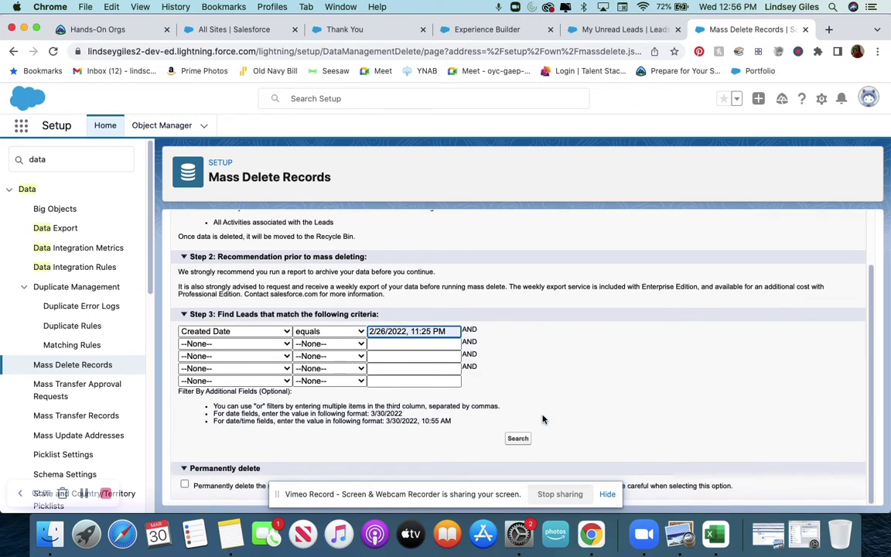
left_click(518, 439)
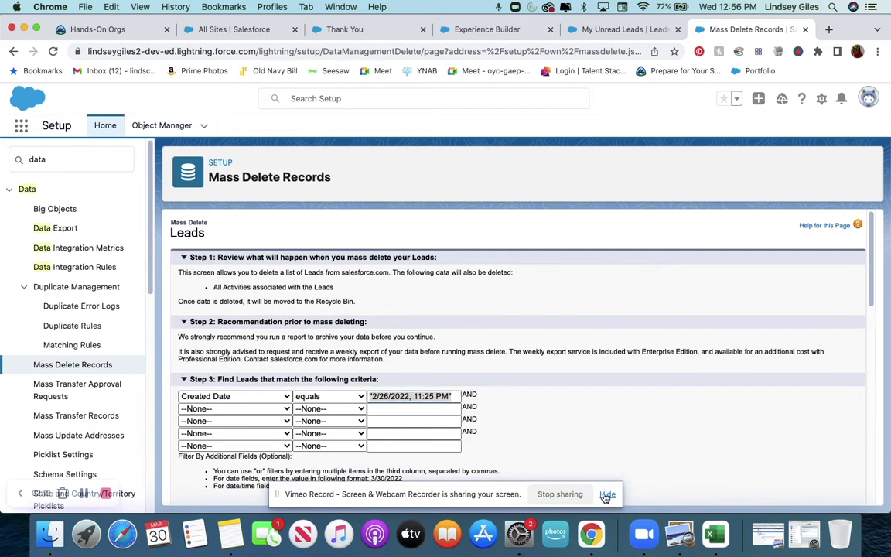
Select all leads found by the search and delete them, leaving the permanent deletion option off.
left_click(606, 495)
scroll(473, 421, "down", 10)
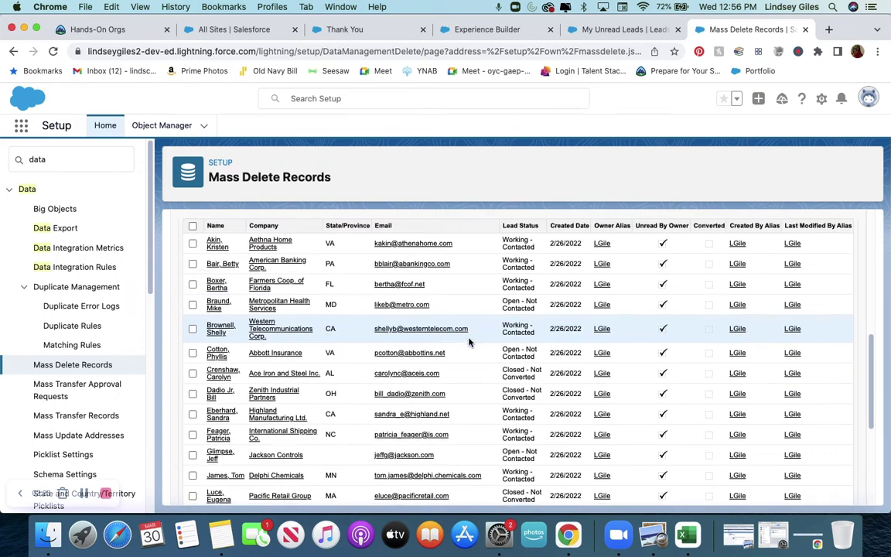
scroll(469, 341, "down", 5)
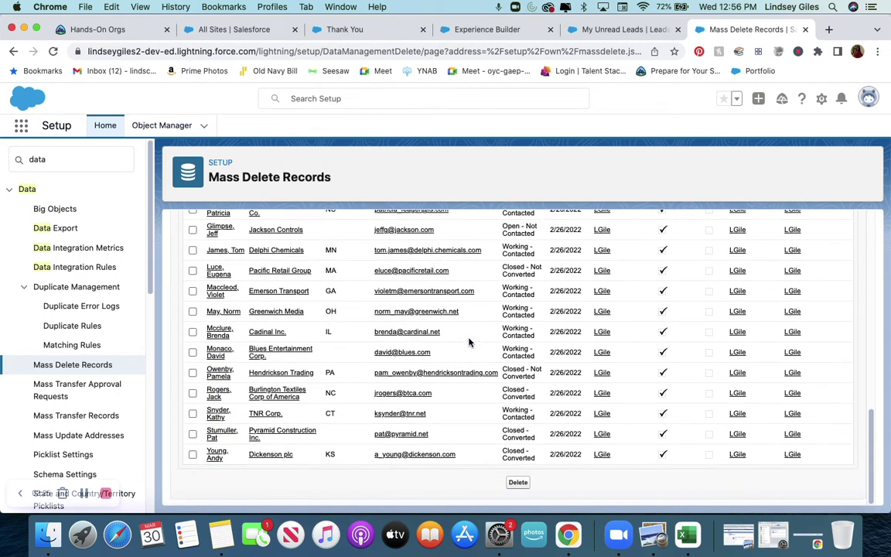
scroll(469, 341, "up", 15)
scroll(468, 341, "down", 10)
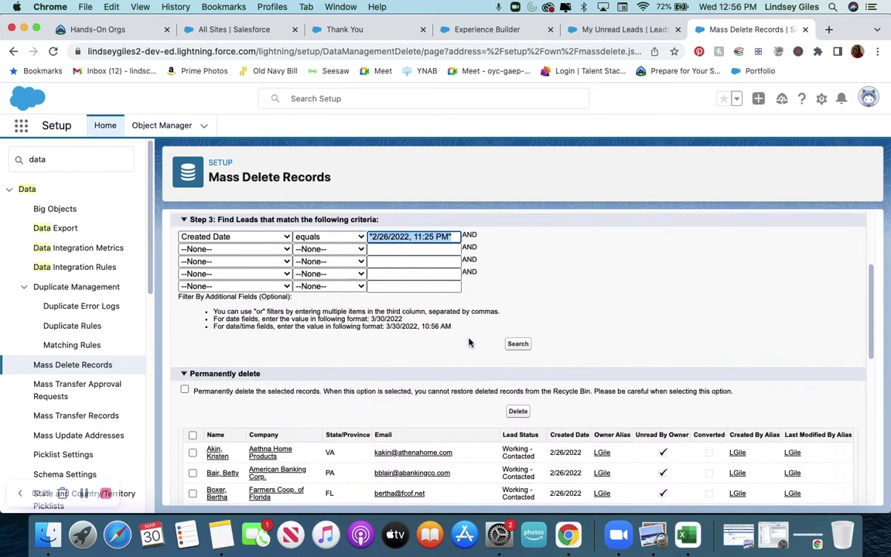
scroll(470, 341, "up", 3)
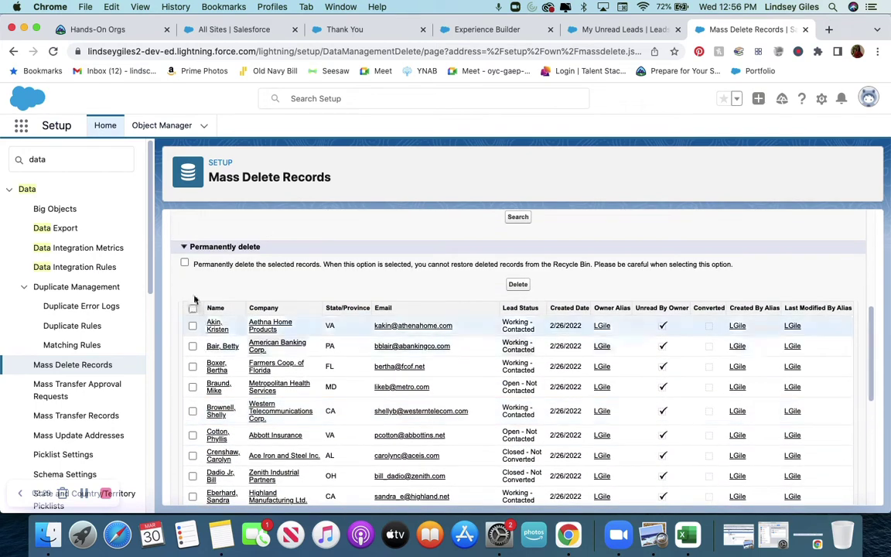
left_click(184, 263)
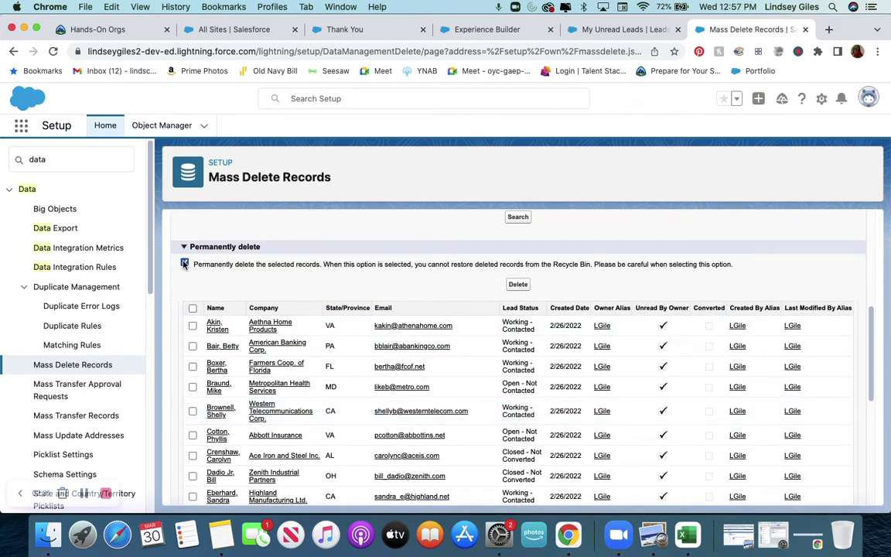
left_click(193, 308)
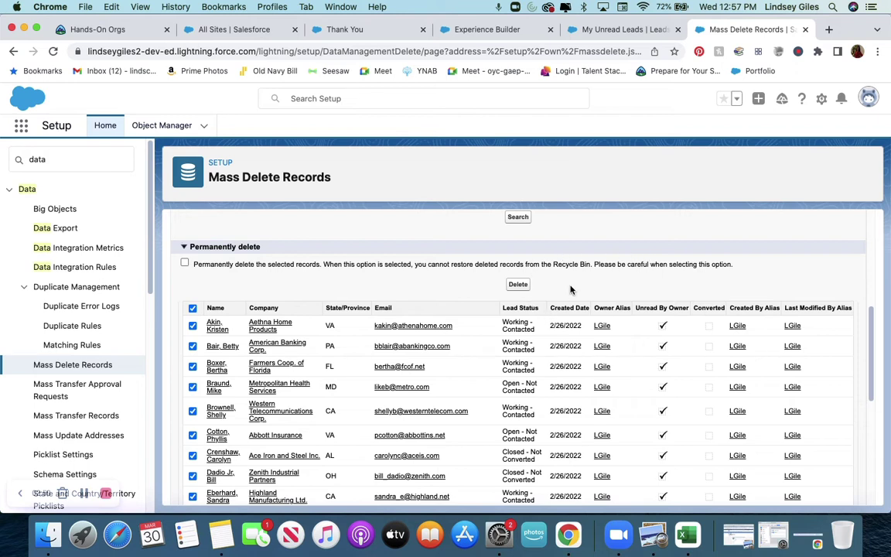
left_click(518, 285)
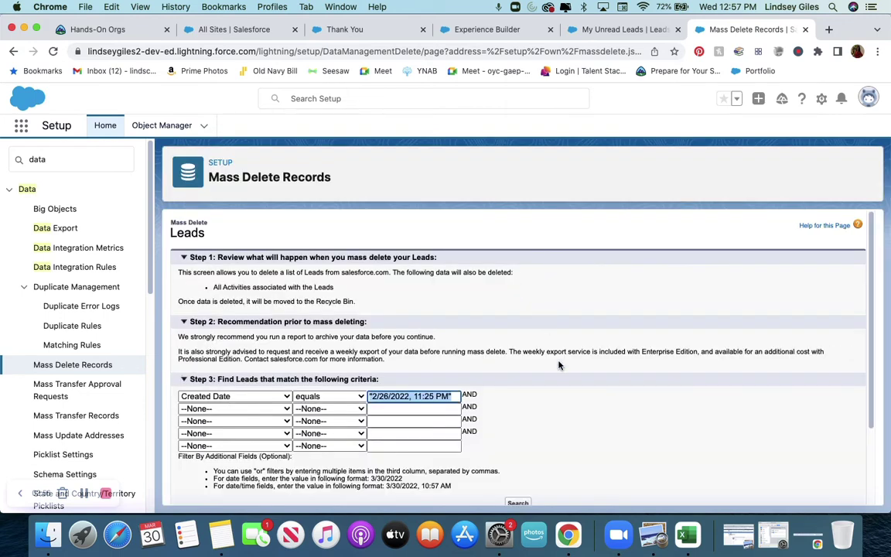
Check the mass delete results and reload the My Unread Leads list to see which leads remain.
scroll(526, 332, "down", 3)
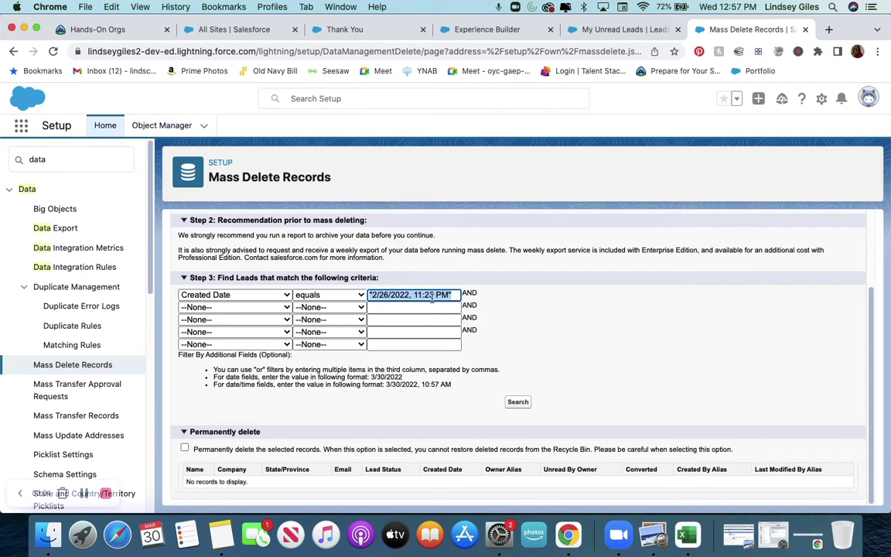
left_click(596, 30)
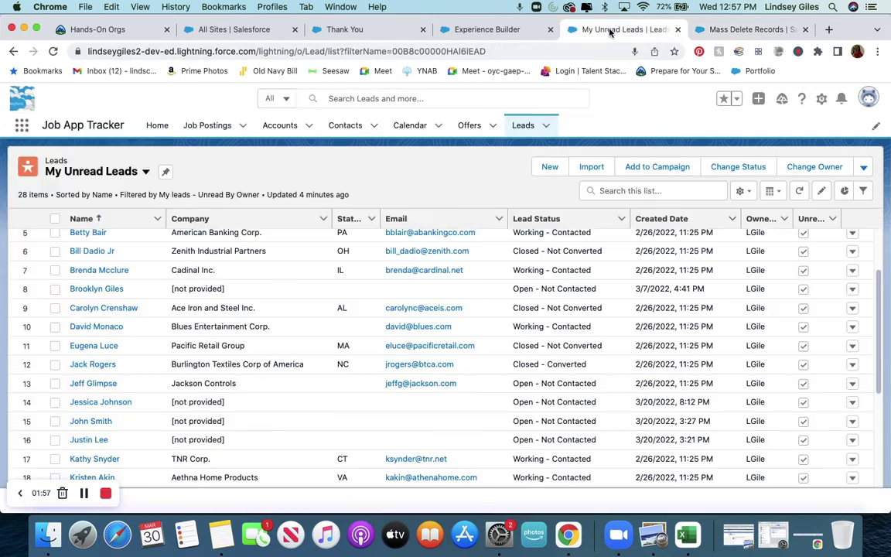
left_click(53, 53)
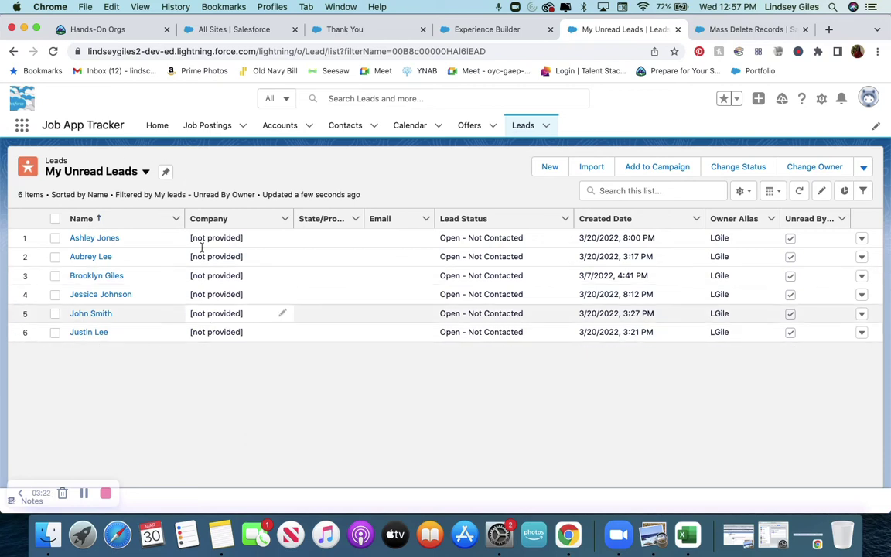
Go back to the Mass Delete Records overview and view the My Unread Leads list again.
left_click(747, 29)
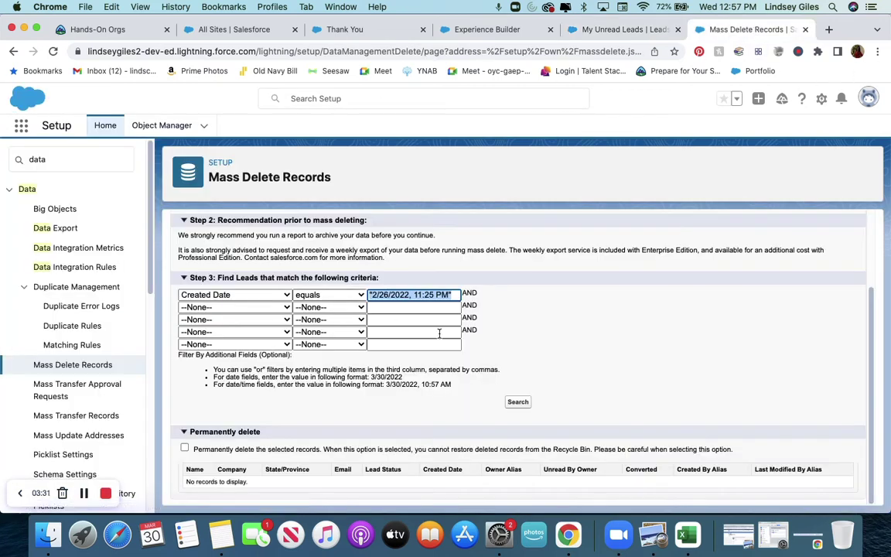
scroll(507, 335, "up", 3)
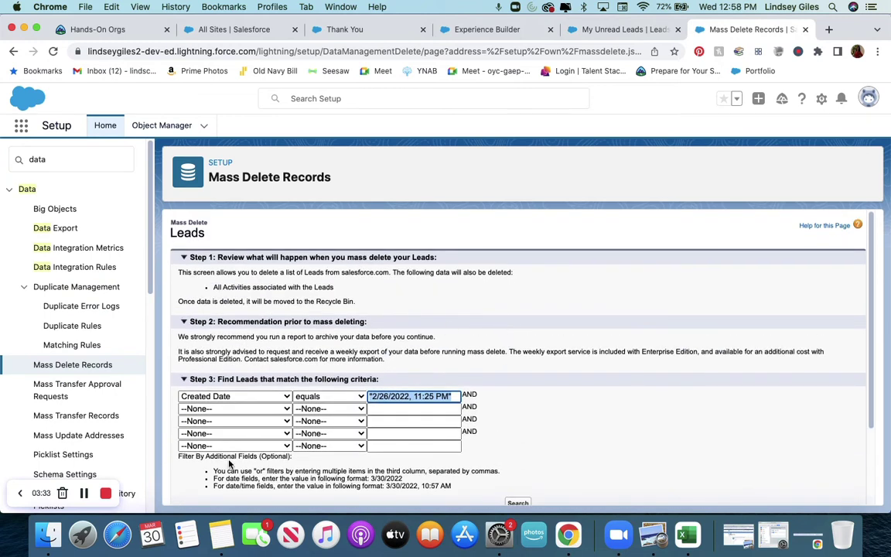
left_click(98, 366)
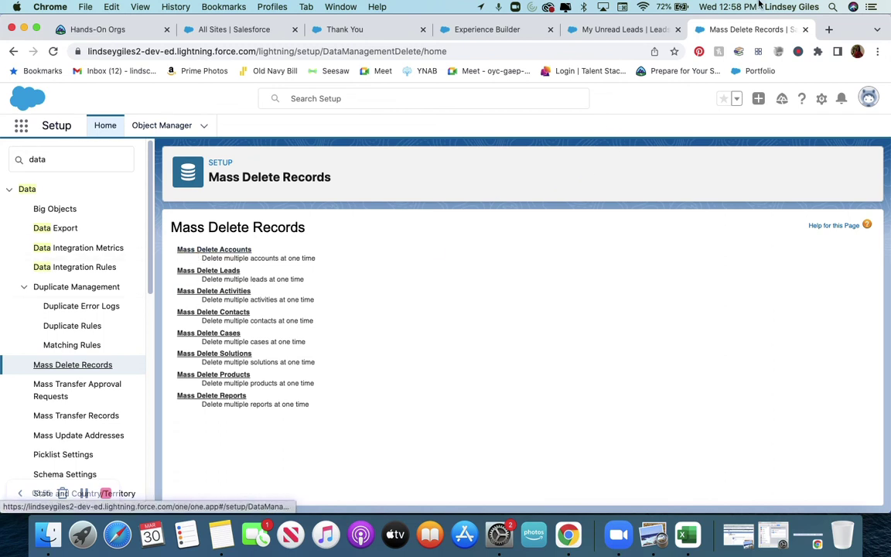
left_click(604, 31)
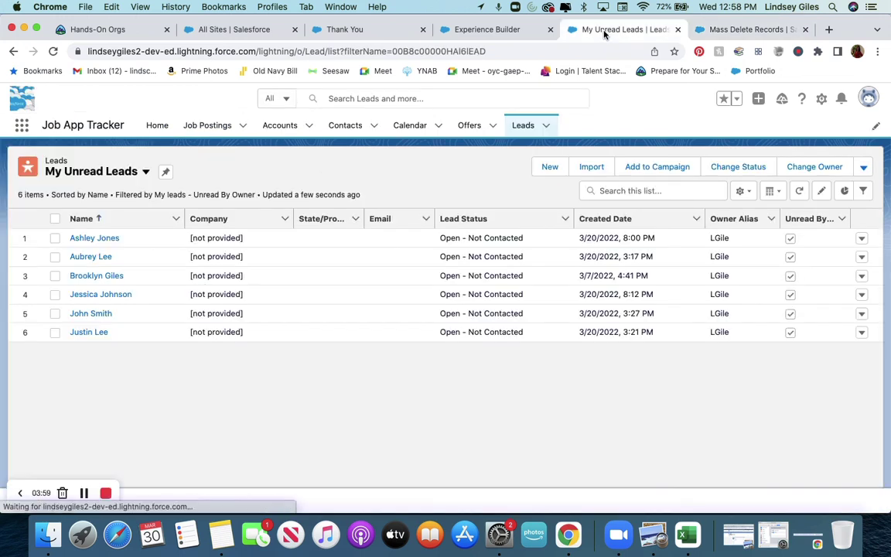